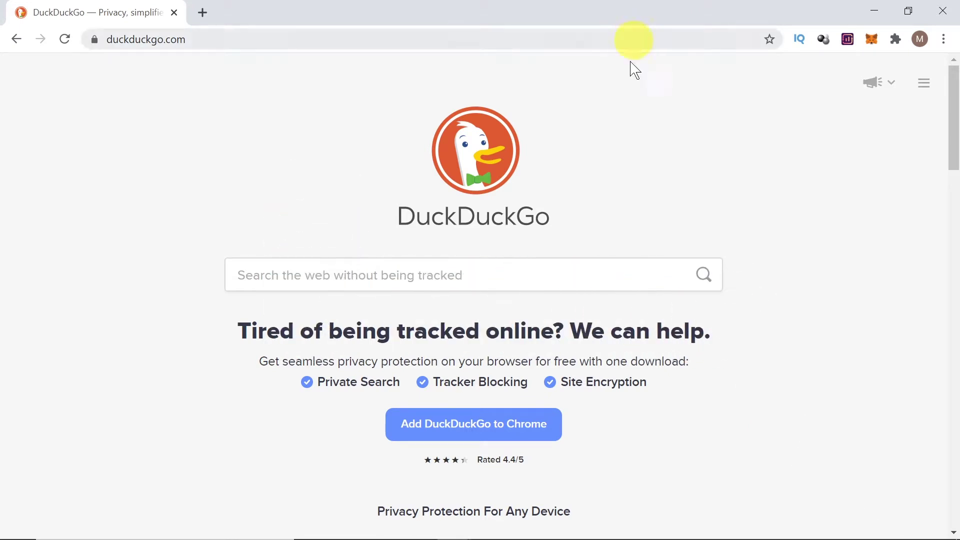
Open the MetaMask wallet popup showing 0.9968 ETH on Ropsten Test Network
left_click(872, 45)
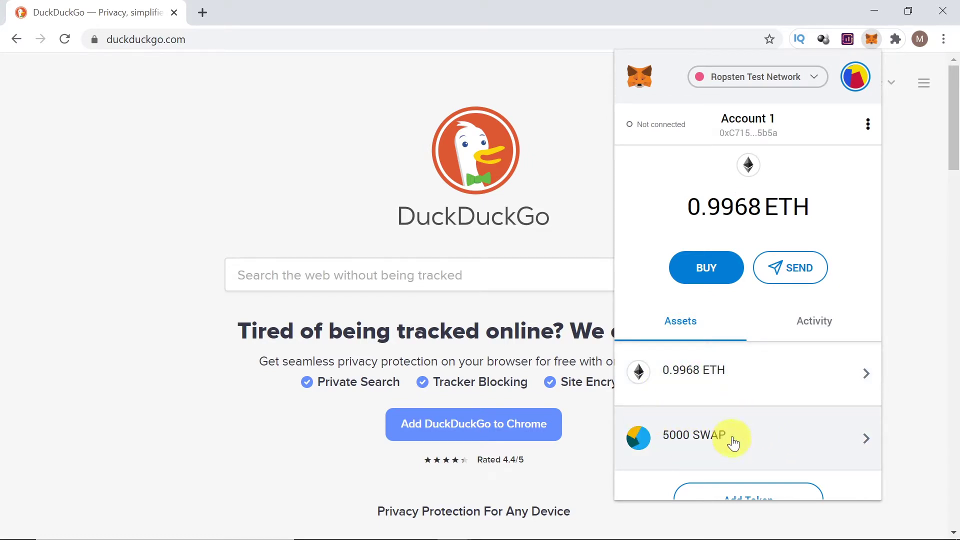
Switch MetaMask to expanded view so Account 1 opens in a full browser tab
scroll(715, 436, "down", 1)
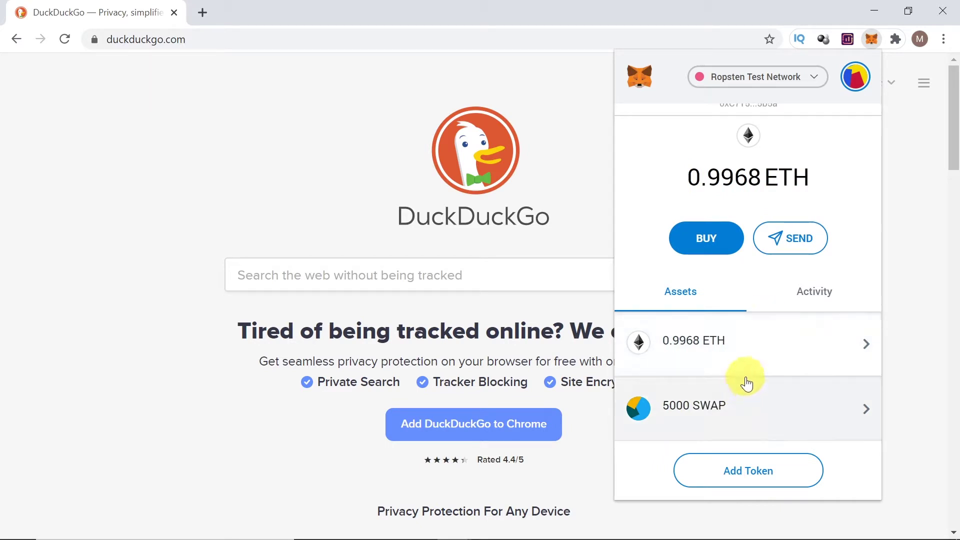
scroll(739, 375, "up", 1)
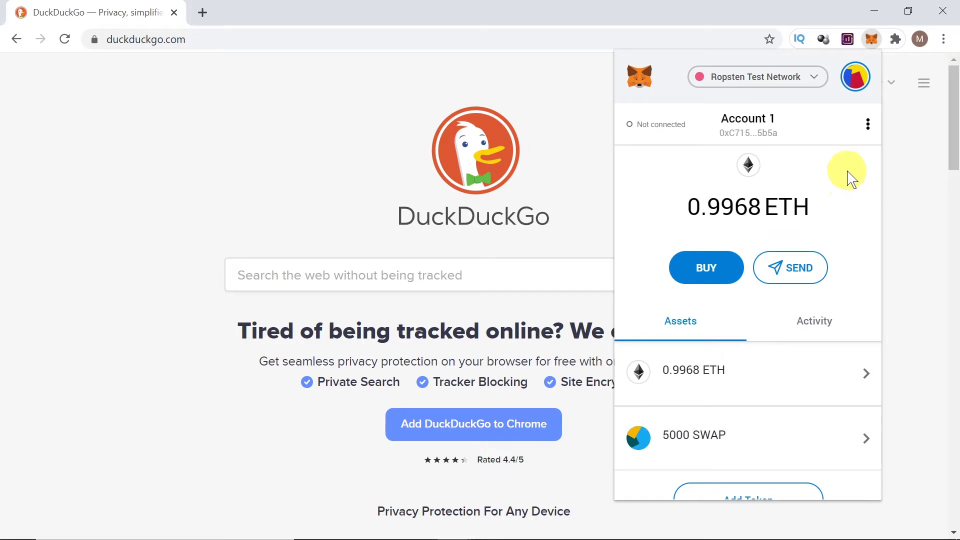
left_click(868, 125)
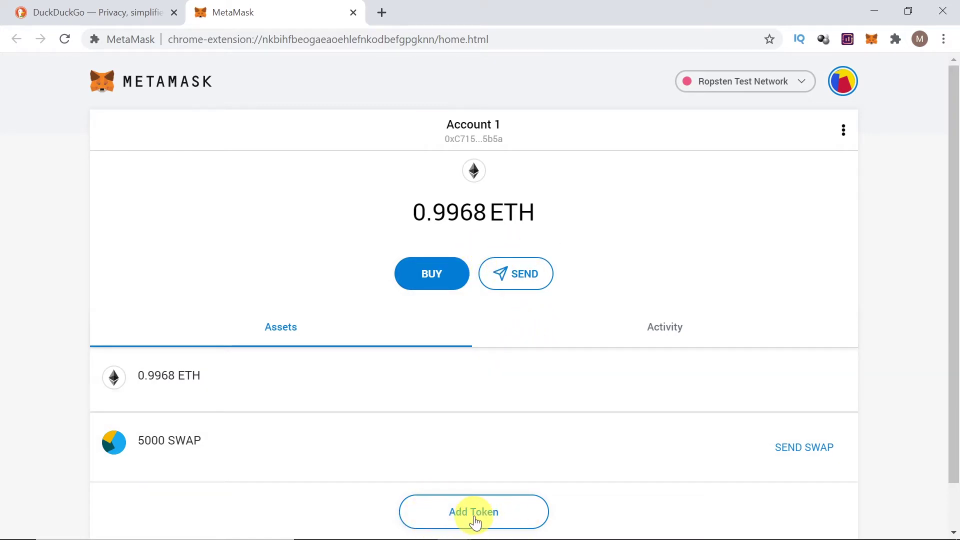
Search 'knc', add the Kyber Network Crystal token, and return to the asset list
left_click(474, 515)
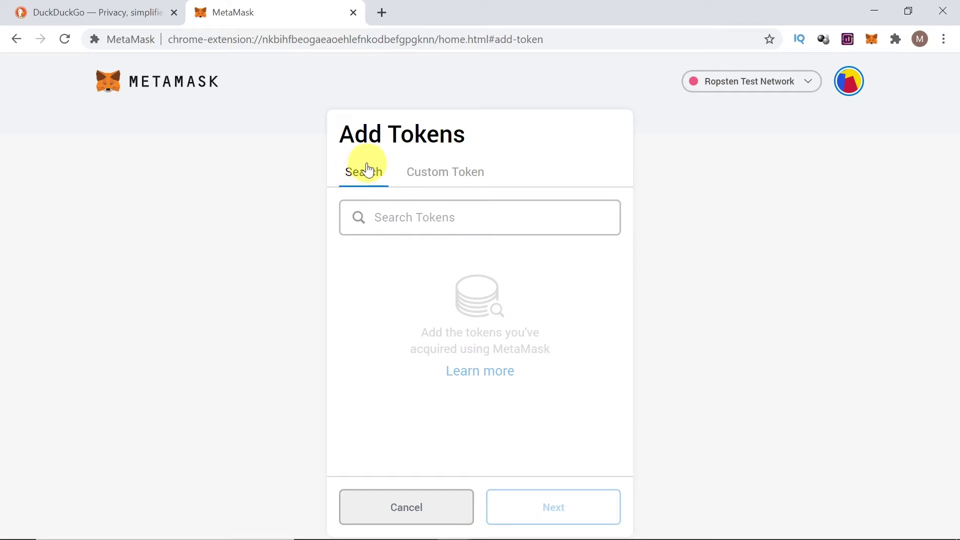
left_click(419, 215)
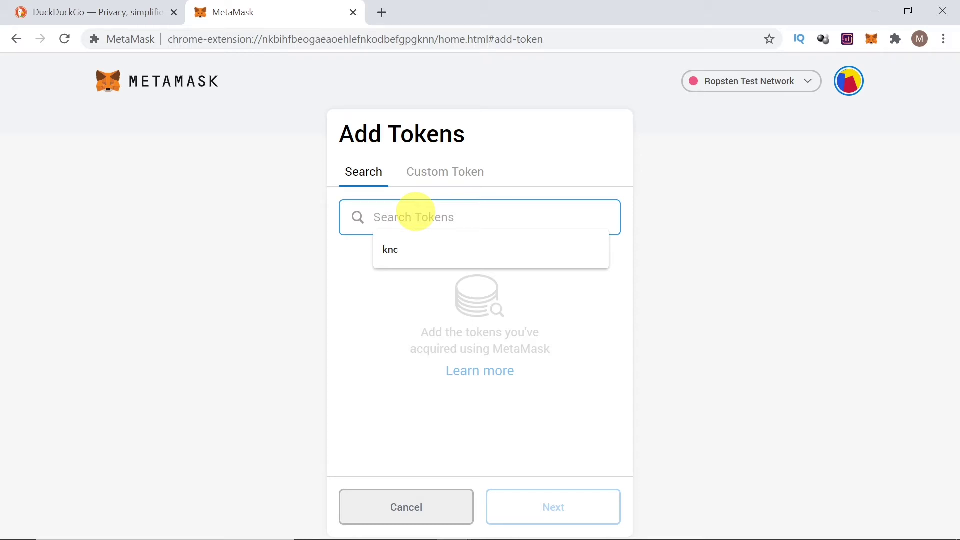
type("knc")
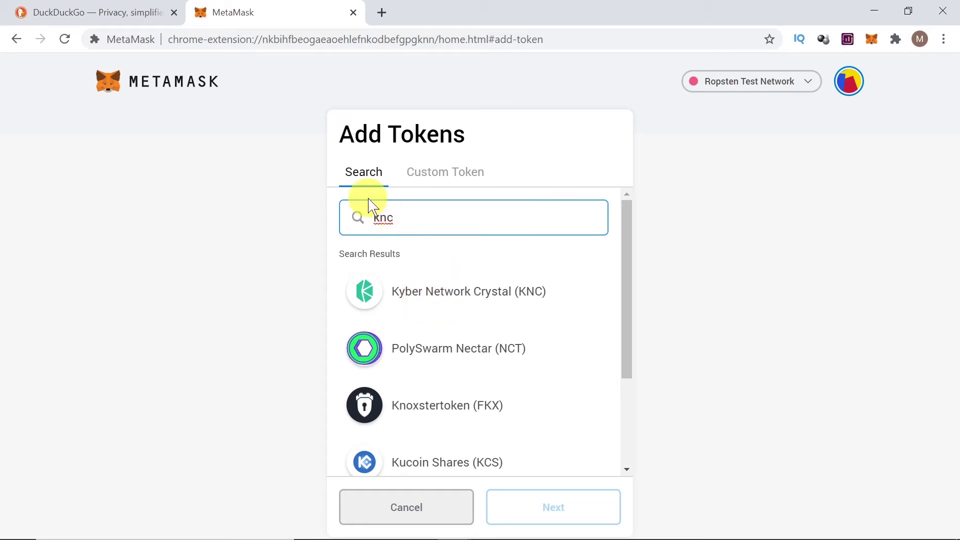
left_click(433, 302)
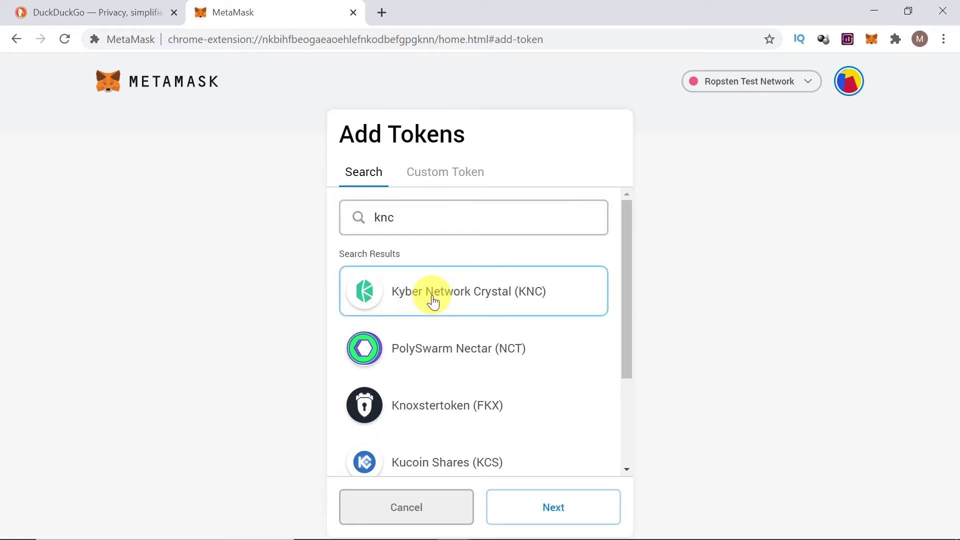
left_click(549, 520)
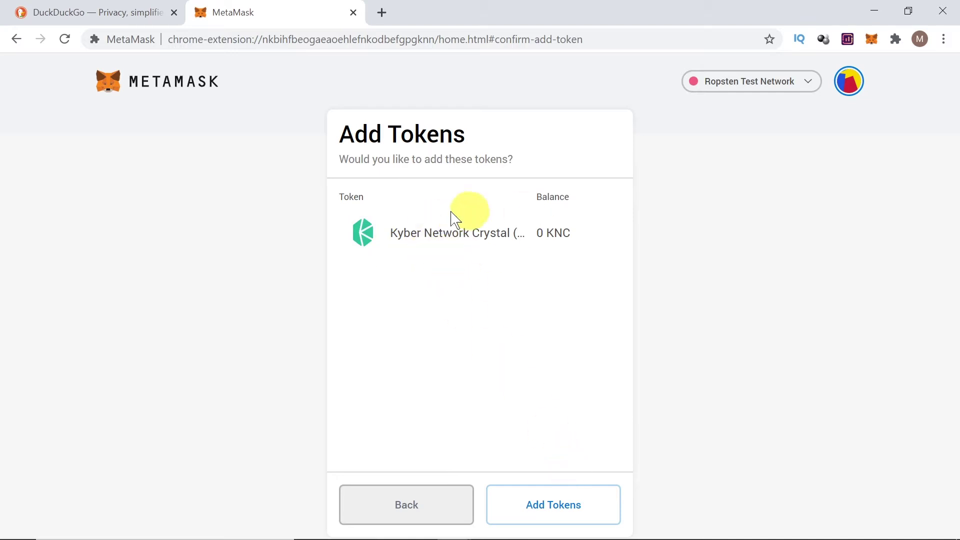
left_click(553, 515)
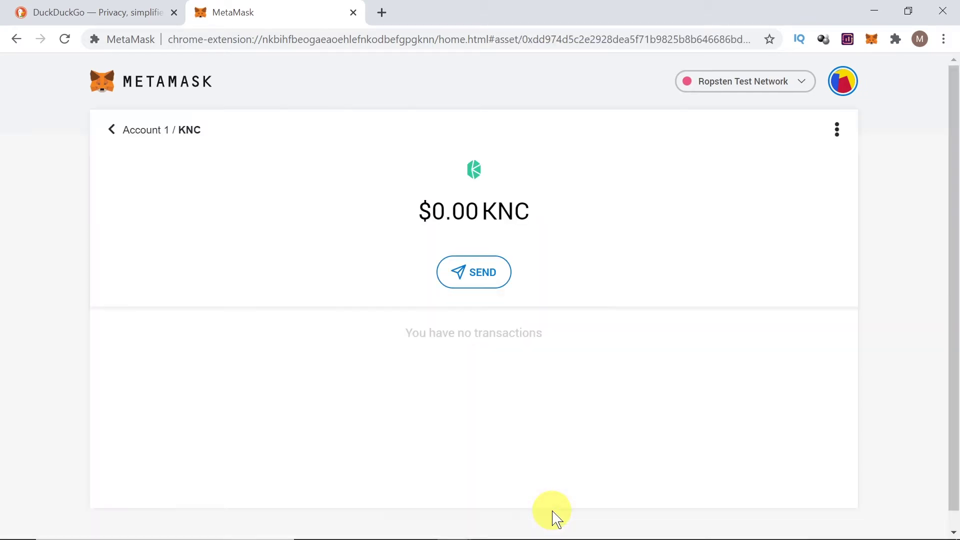
left_click(111, 129)
scroll(157, 390, "down", 3)
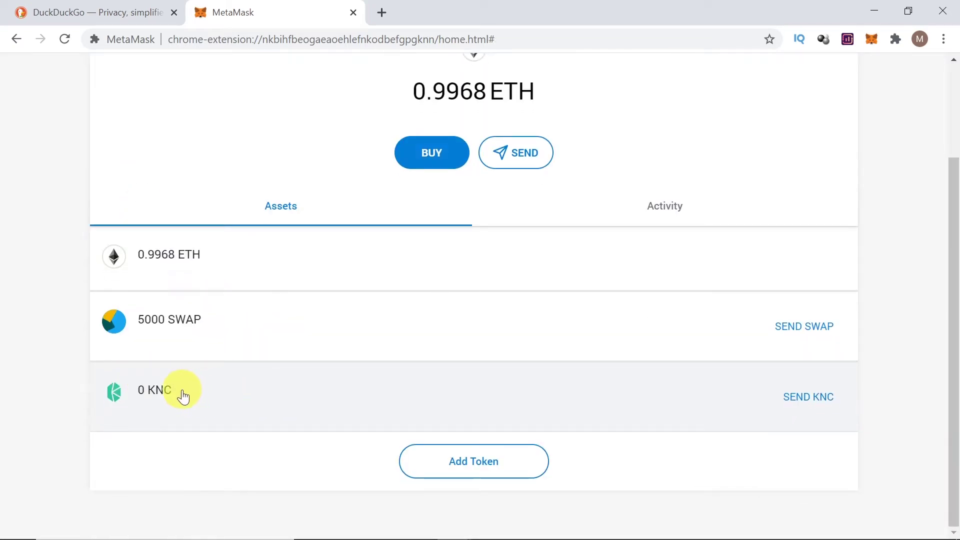
scroll(315, 397, "up", 2)
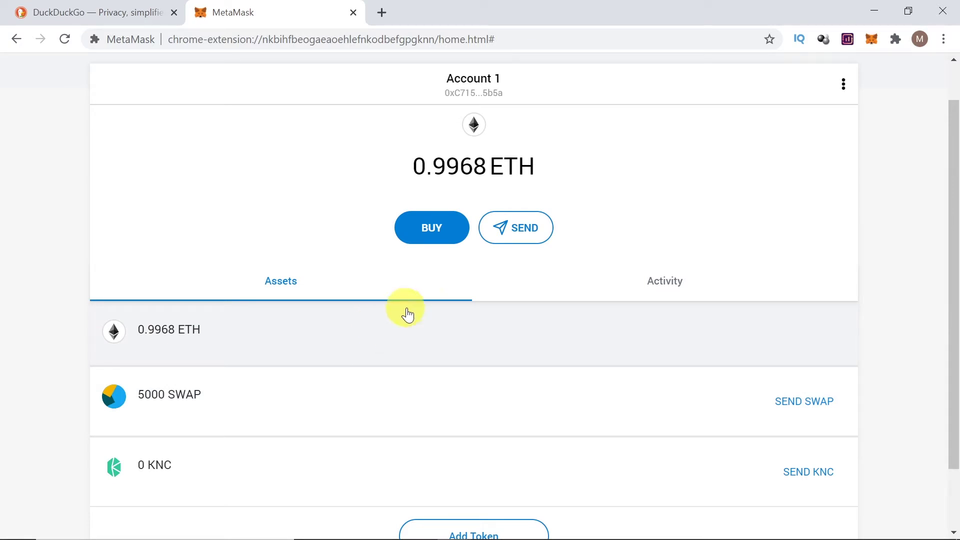
scroll(435, 350, "down", 2)
Search the token list for 'tr' and find no TRB match
left_click(463, 473)
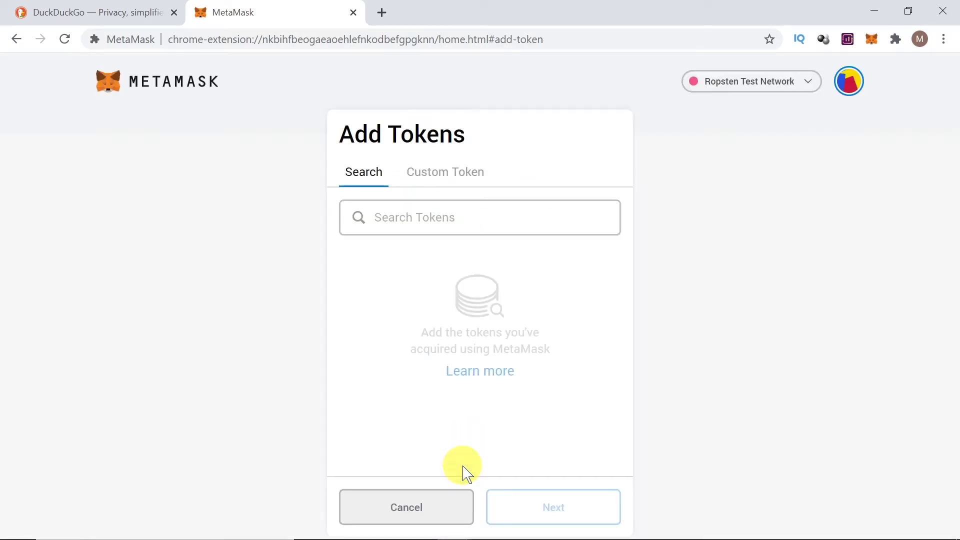
left_click(402, 220)
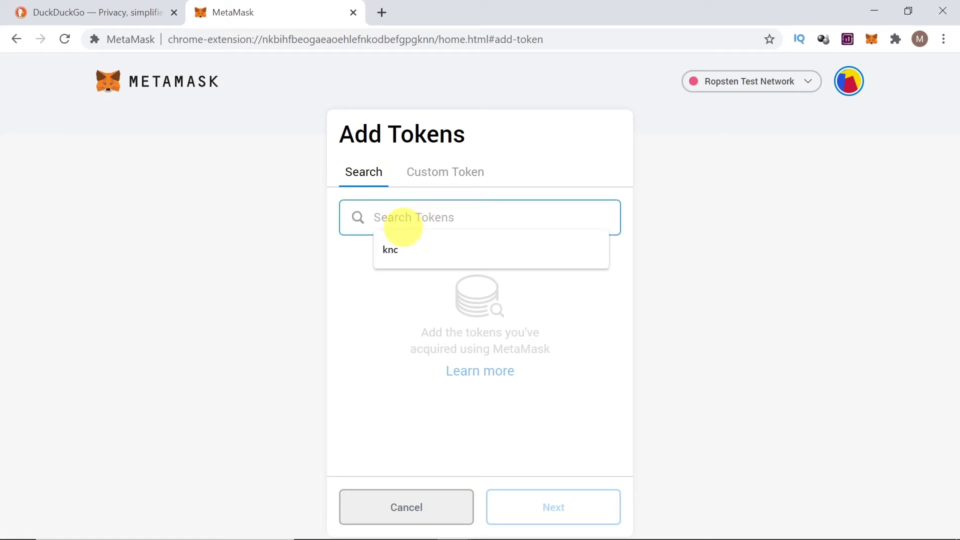
type("trb")
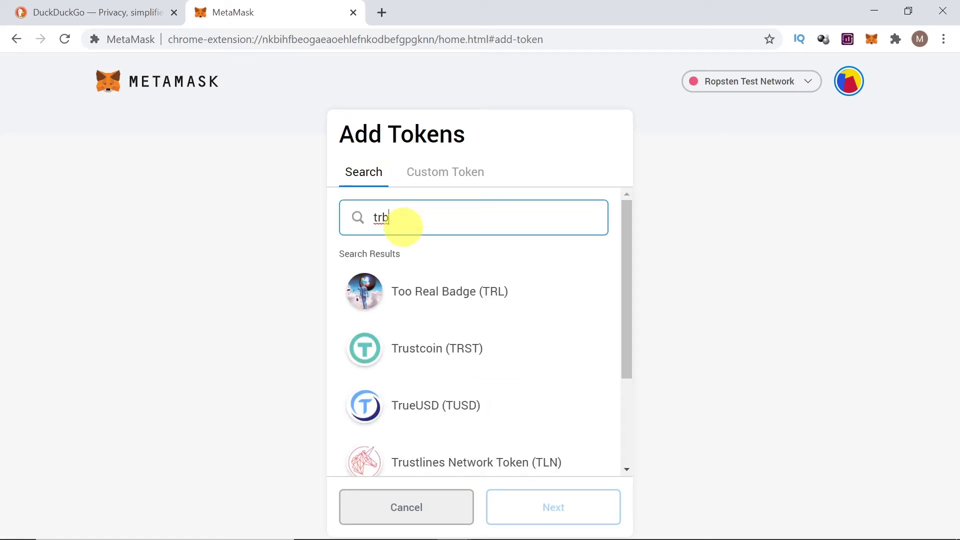
scroll(515, 302, "down", 3)
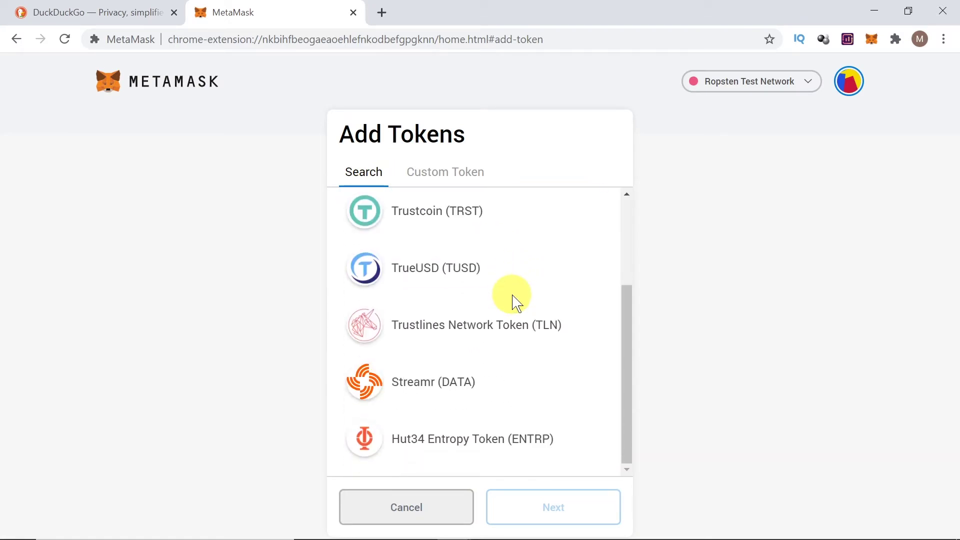
scroll(516, 300, "up", 3)
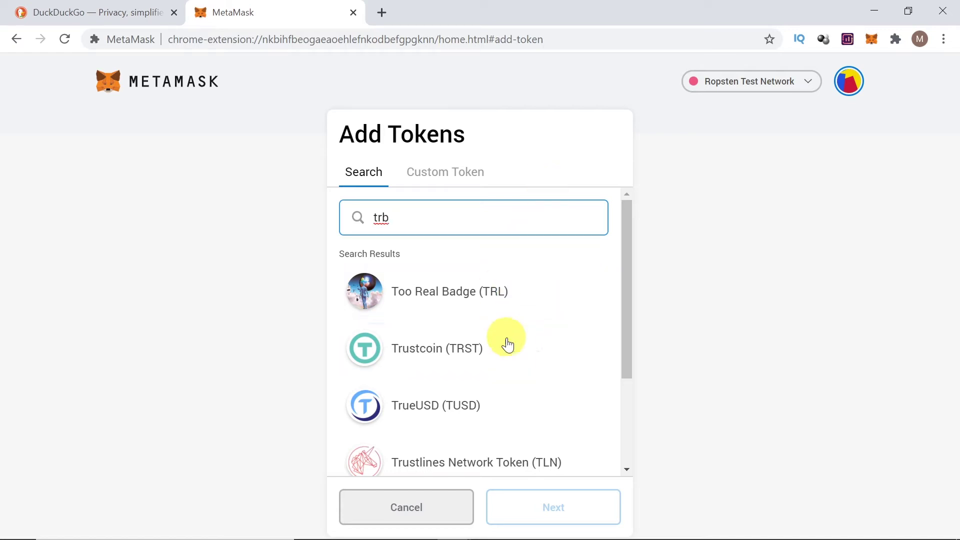
scroll(504, 380, "down", 3)
scroll(486, 413, "up", 3)
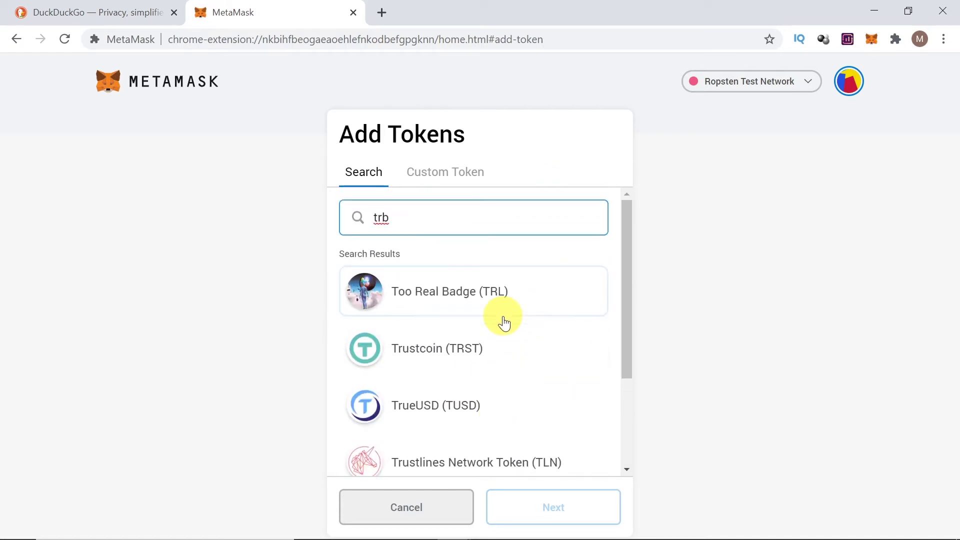
Switch to the Custom Token form's contract address field and open a new browser tab
left_click(442, 177)
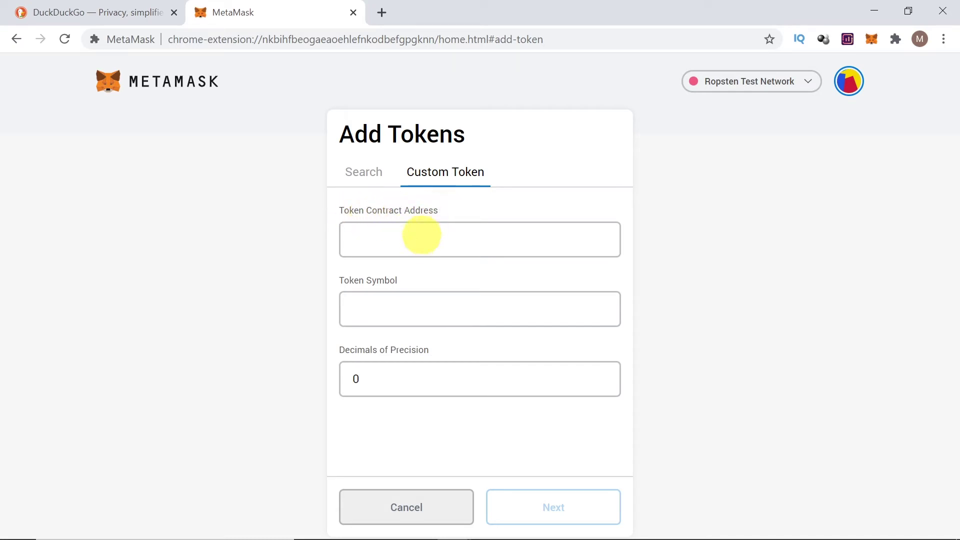
left_click(403, 231)
left_click(791, 196)
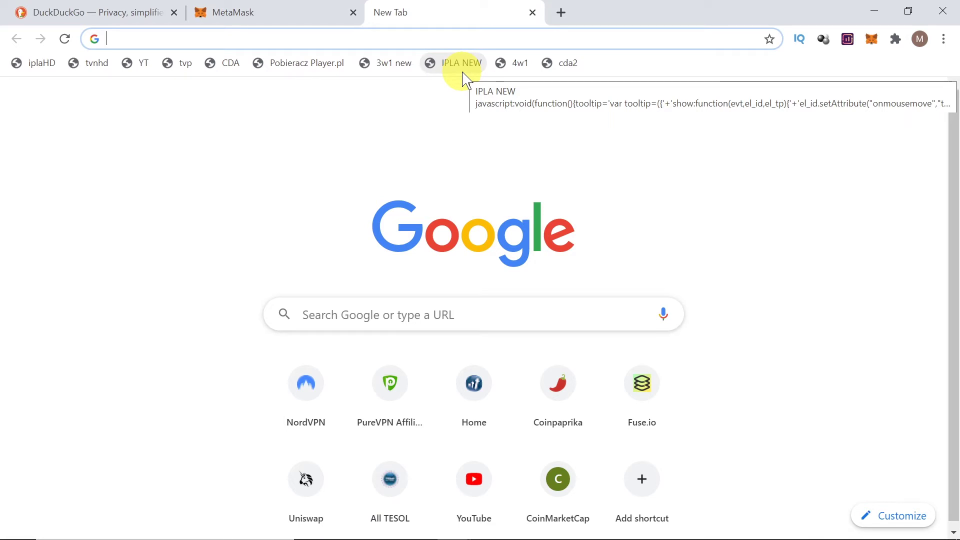
Look up 'trb' on coinpaprika.com and open the Tributes (TRB) coin page
type("coi")
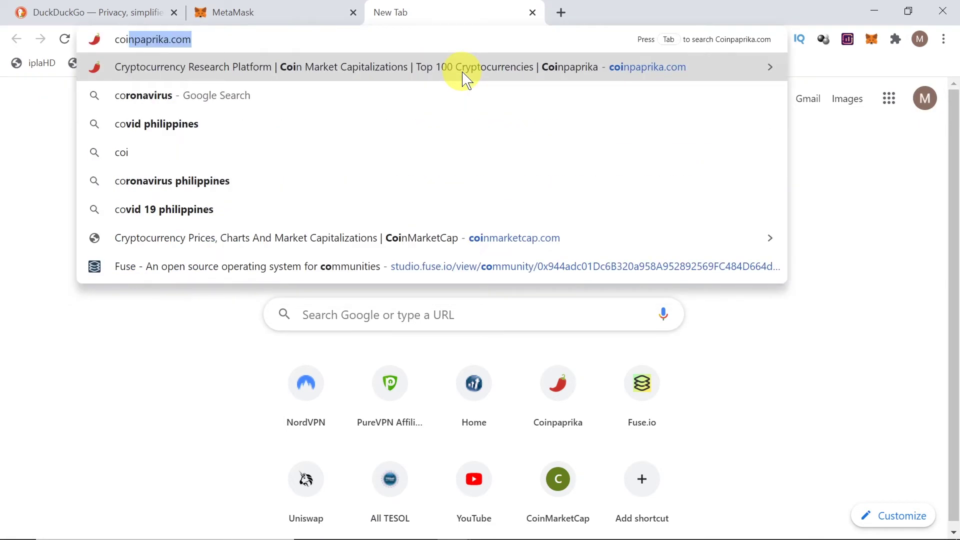
type("npaprika.com")
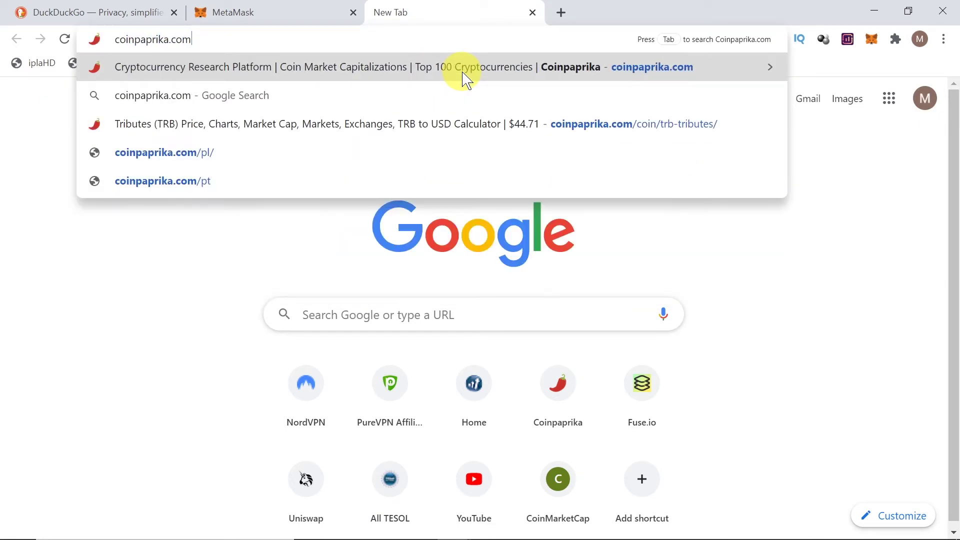
key("Return")
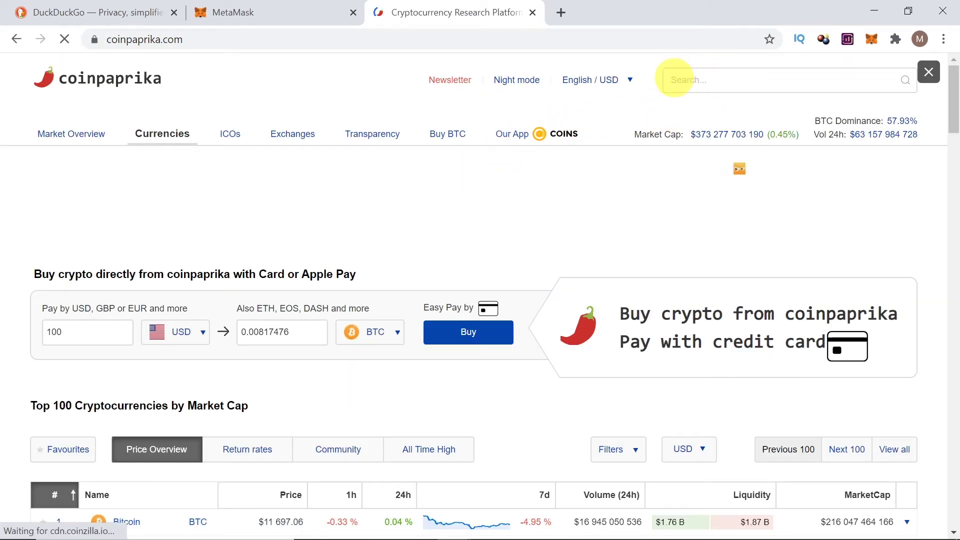
left_click(688, 81)
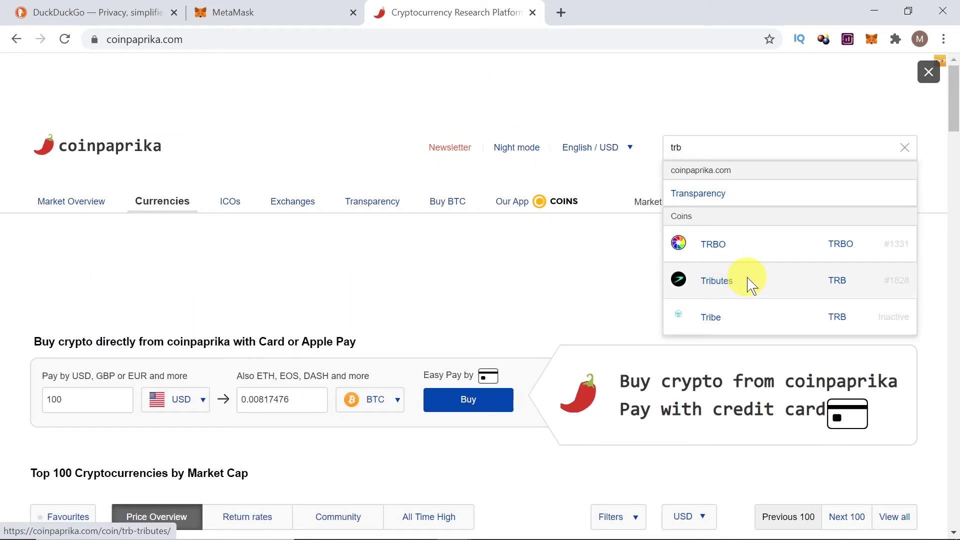
left_click(752, 285)
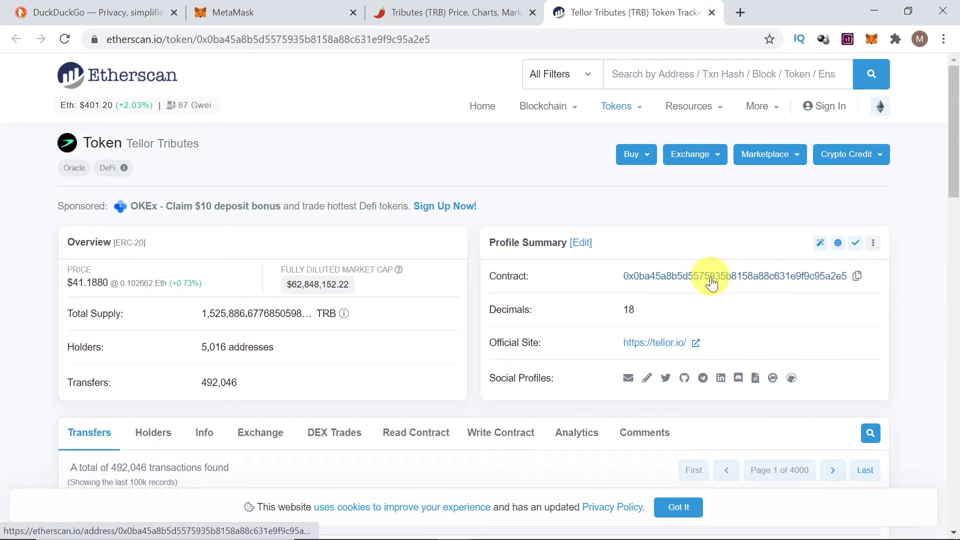
Copy the Tellor Tributes contract address from Etherscan and go back to MetaMask
left_click(856, 277)
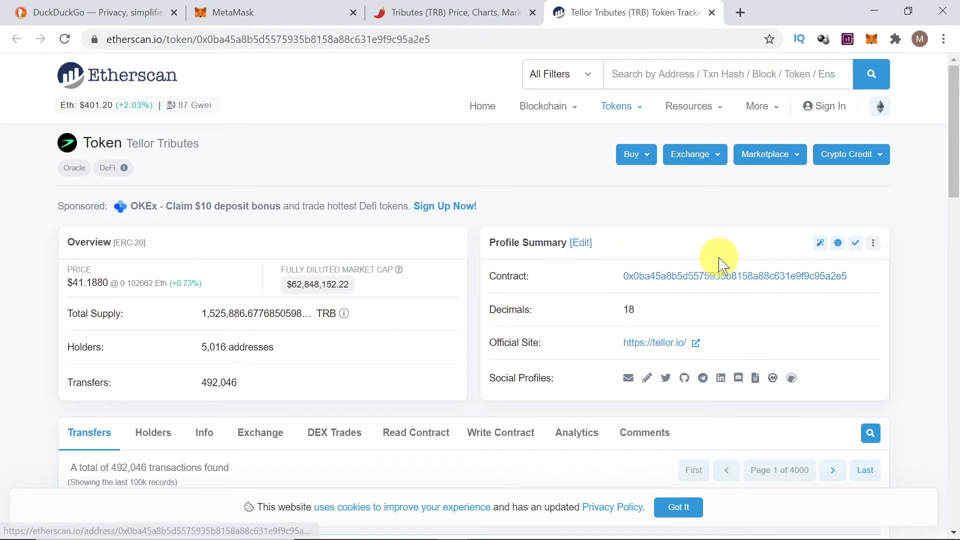
left_click(264, 23)
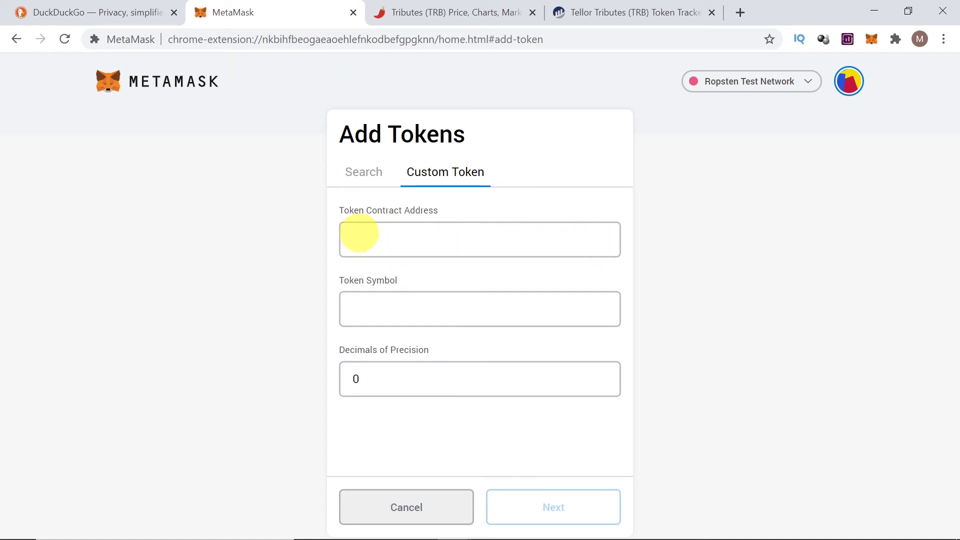
Paste the TRB contract address as a custom token, add it, and return to Account 1's assets
key("ctrl+v")
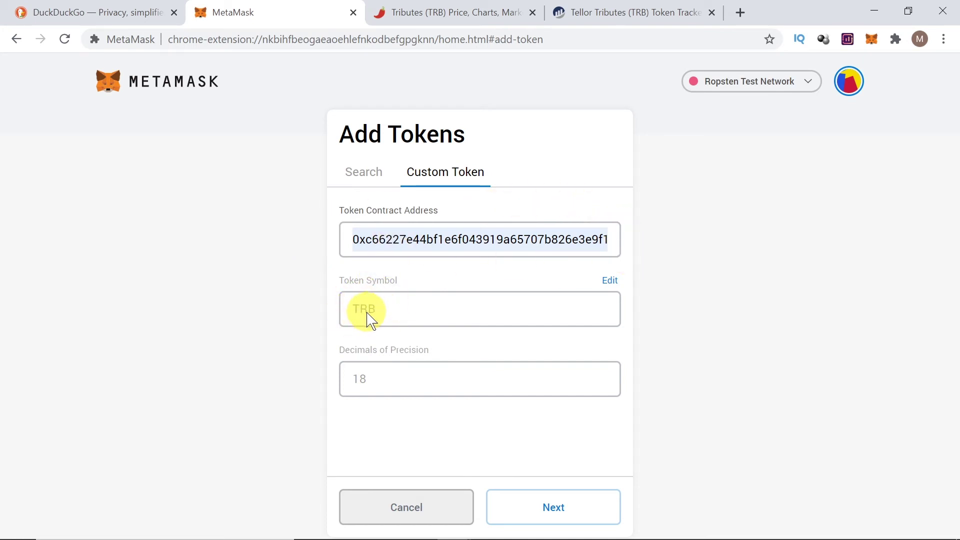
left_click(566, 520)
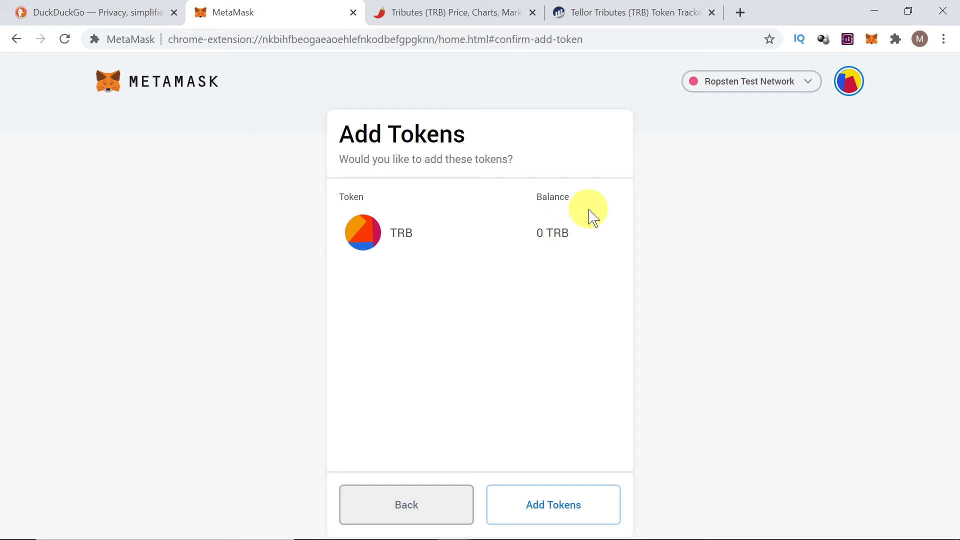
left_click(565, 511)
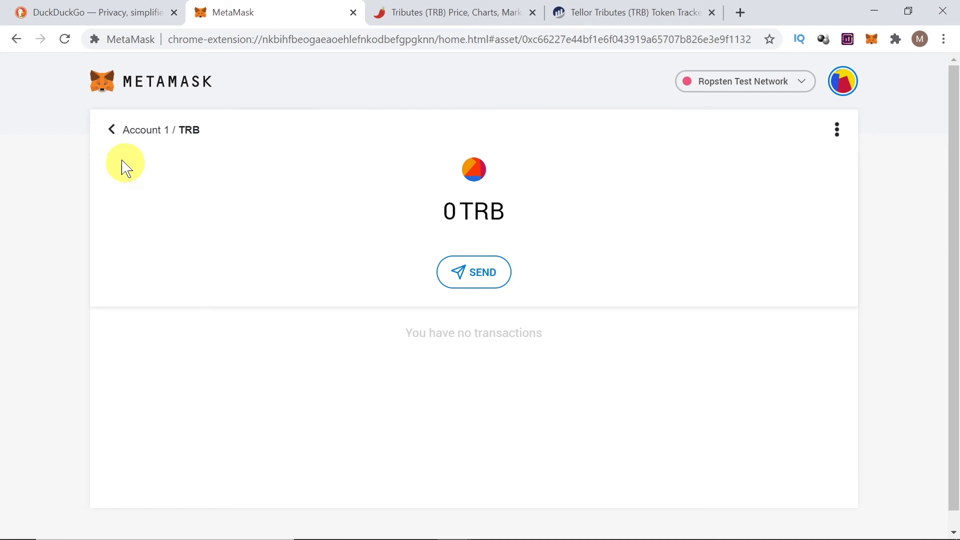
left_click(111, 130)
scroll(407, 379, "down", 4)
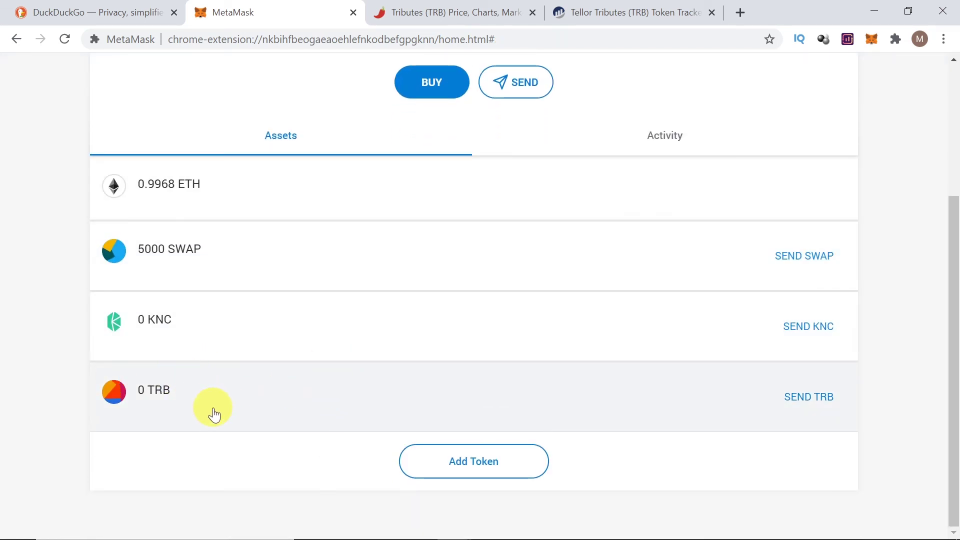
scroll(214, 414, "up", 4)
Review the Tributes Coinpaprika page, then return to the Tellor Tributes Etherscan page
left_click(425, 12)
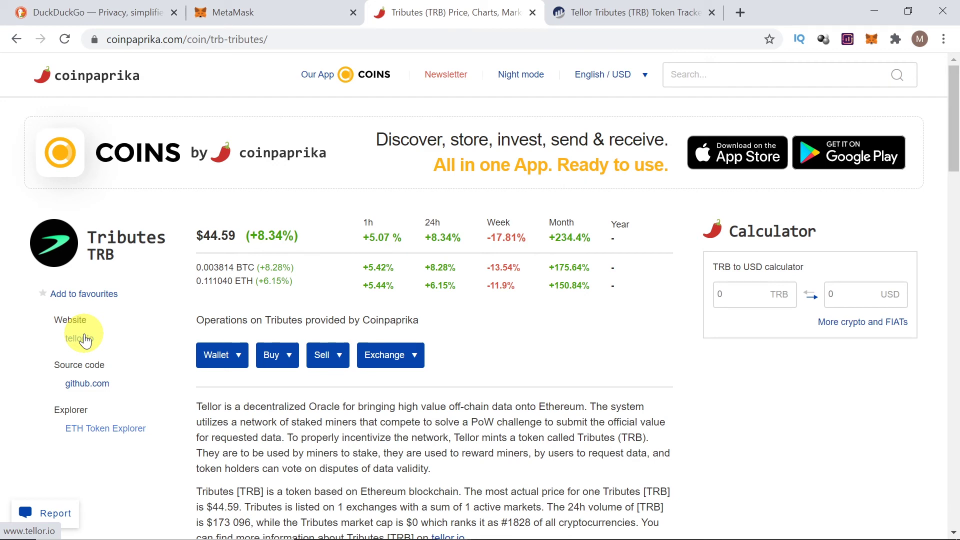
left_click(612, 12)
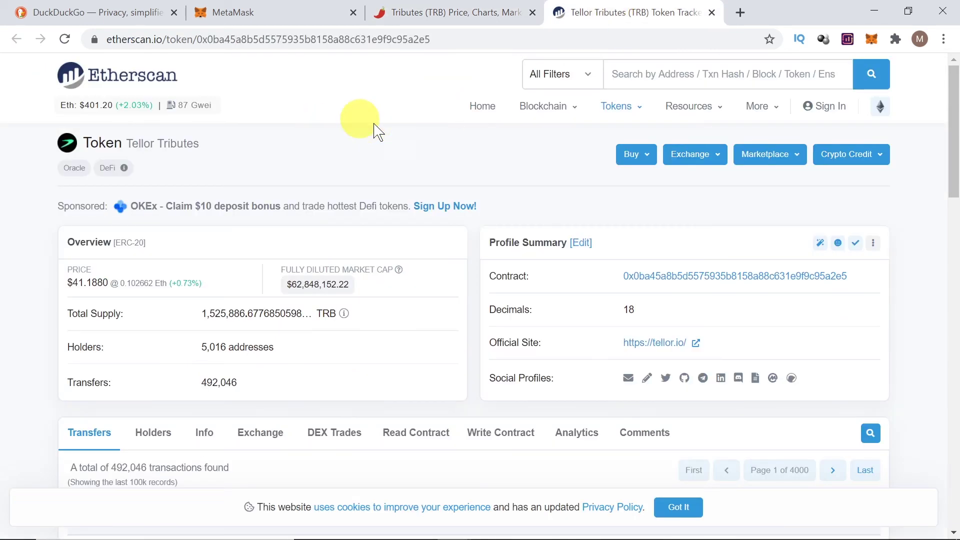
Search Etherscan for 'trustswap' and browse the SWAP token suggestions
left_click(648, 73)
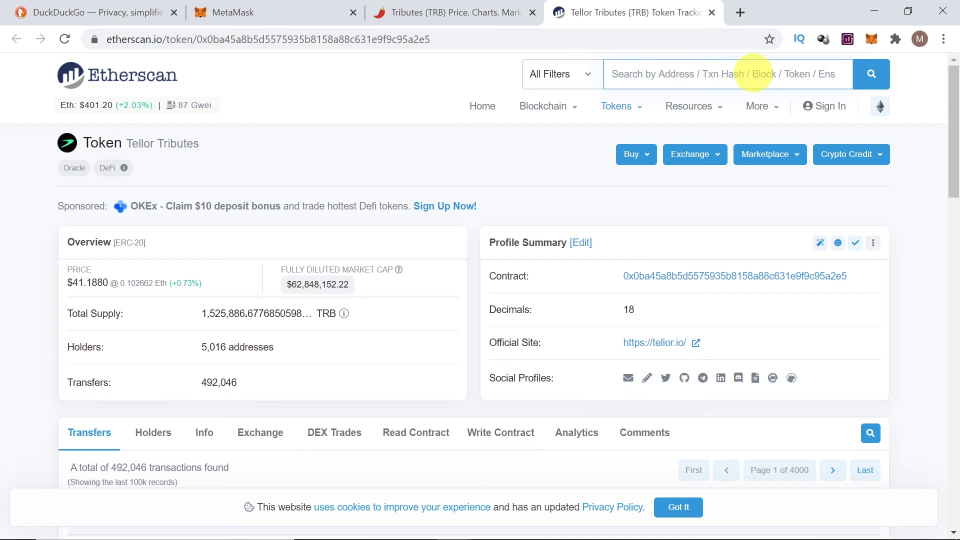
type("t")
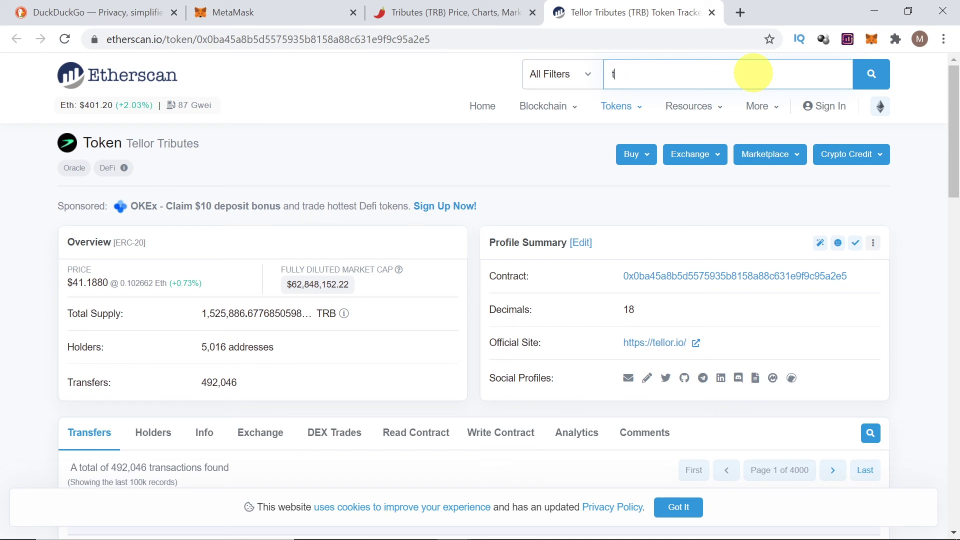
type("rustswa")
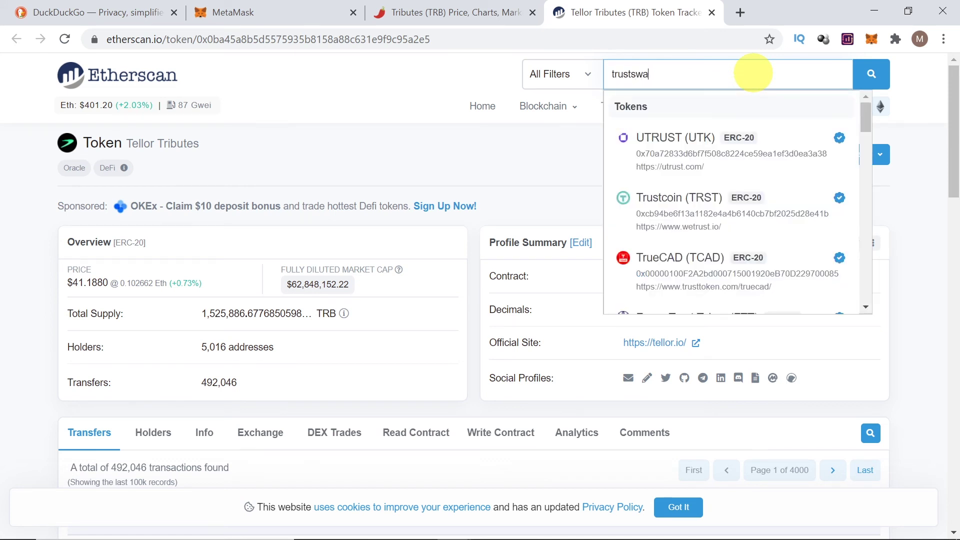
type("p")
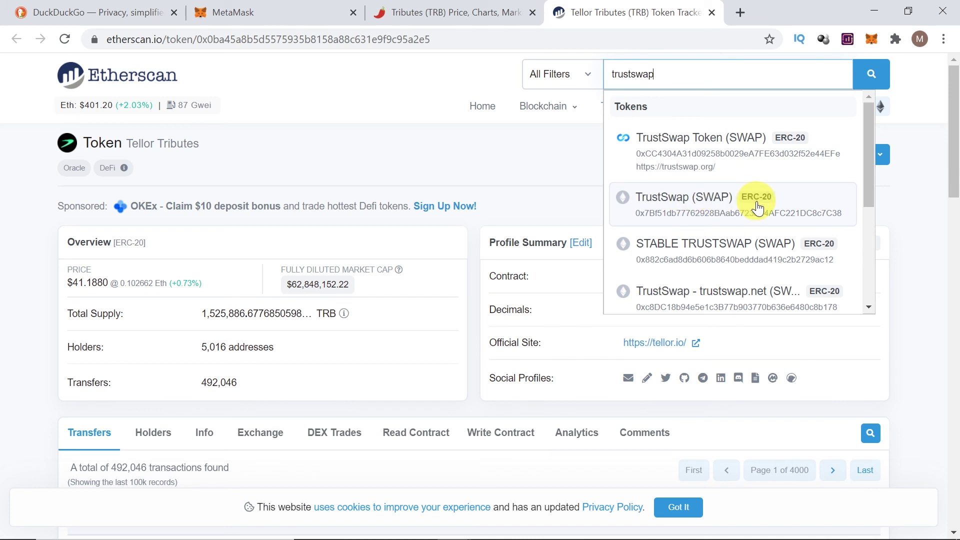
scroll(756, 208, "down", 2)
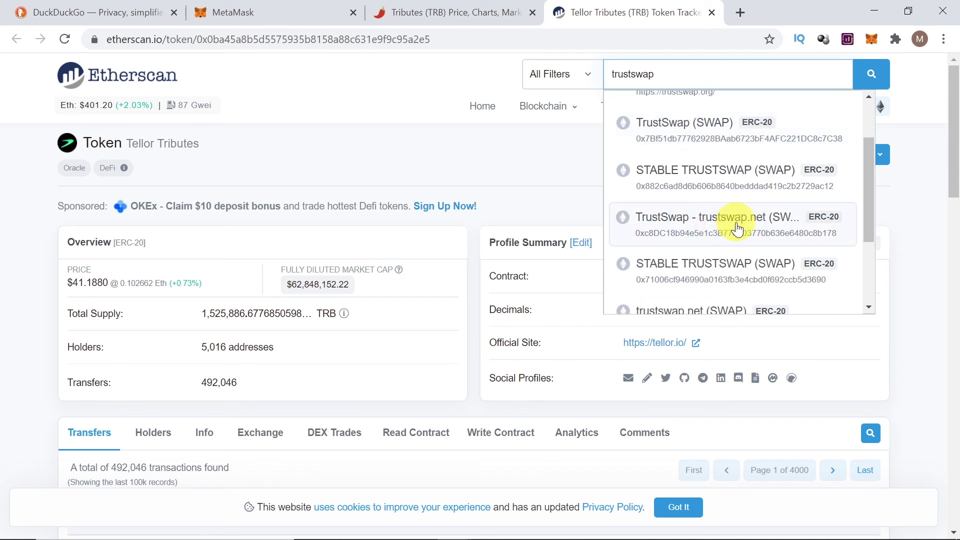
scroll(737, 228, "down", 2)
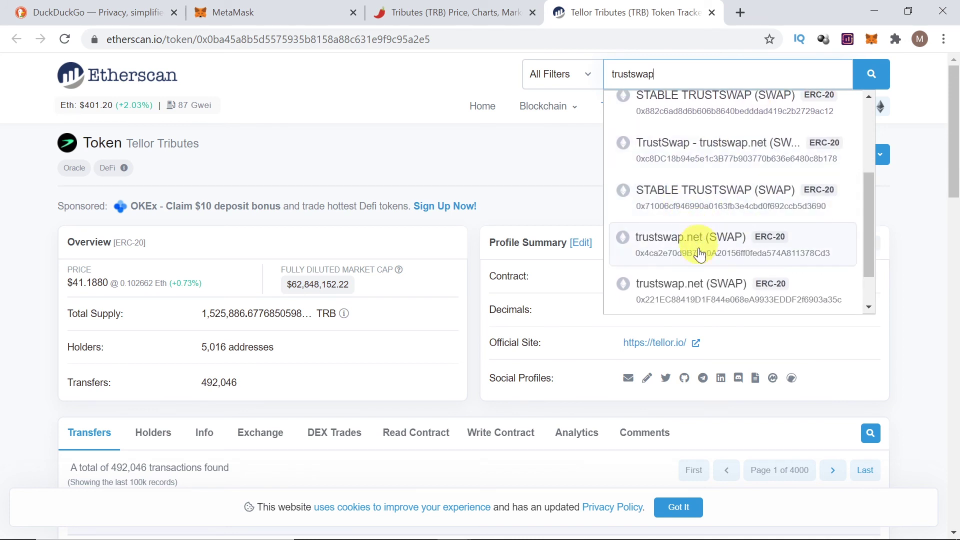
scroll(697, 245, "up", 4)
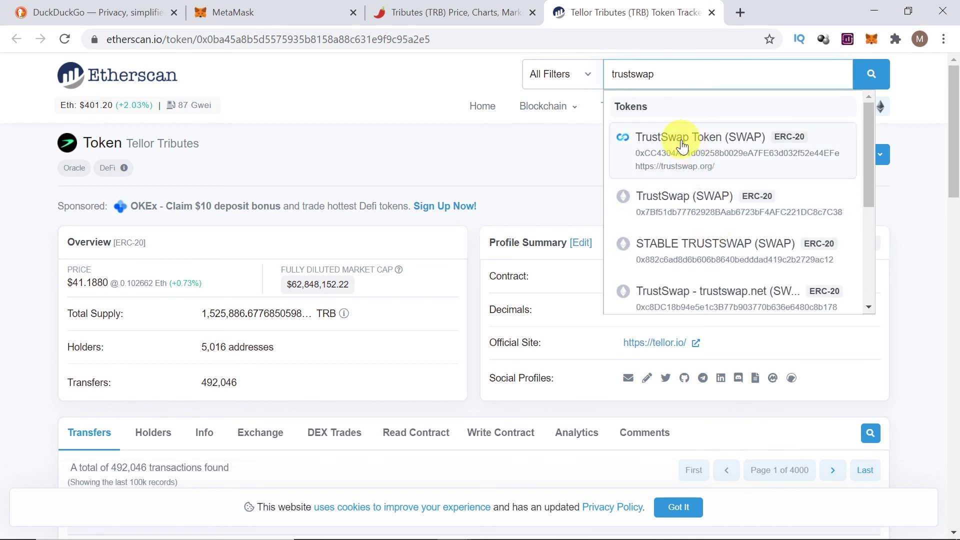